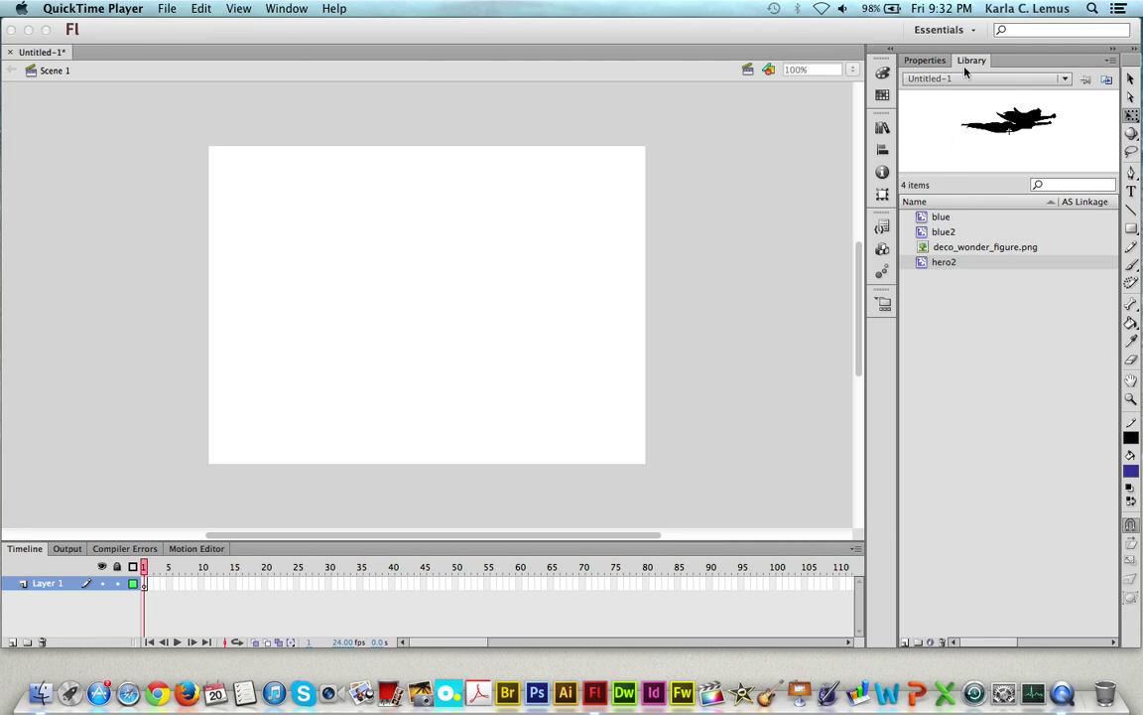
# Drag deco_wonder_figure.png from the Library onto the stage and scale it down near the centre.
pyautogui.click(927, 260)
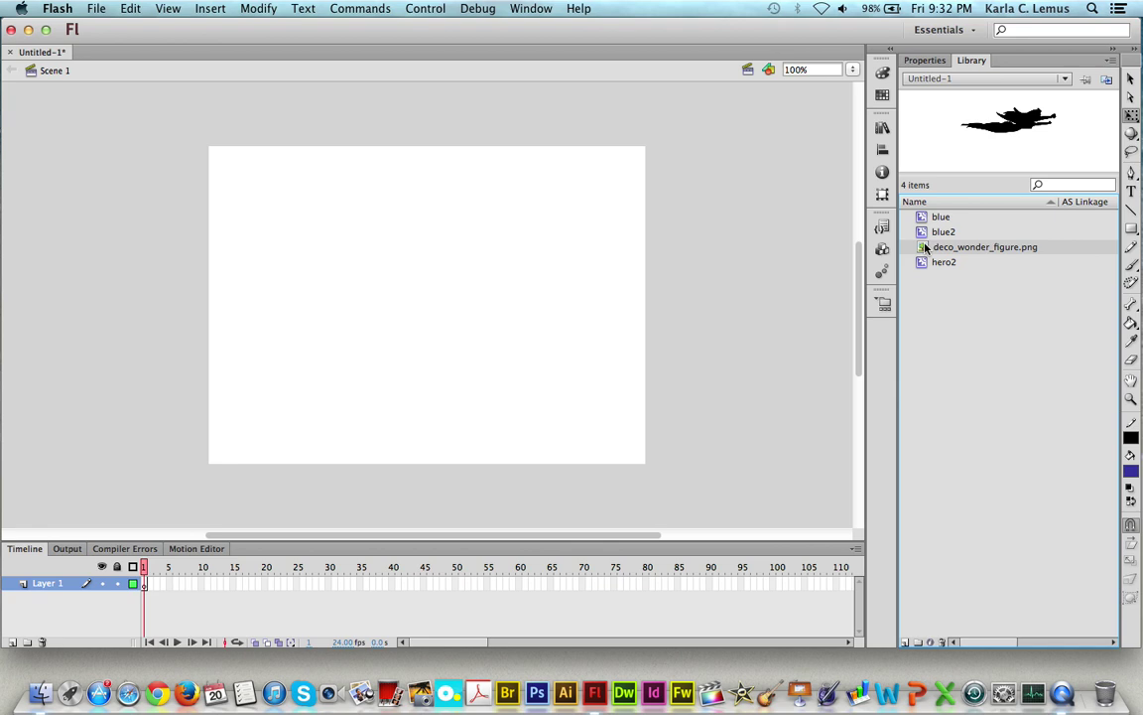
pyautogui.moveTo(926, 248)
pyautogui.mouseDown()
pyautogui.moveTo(459, 241)
pyautogui.moveTo(448, 252)
pyautogui.mouseUp()
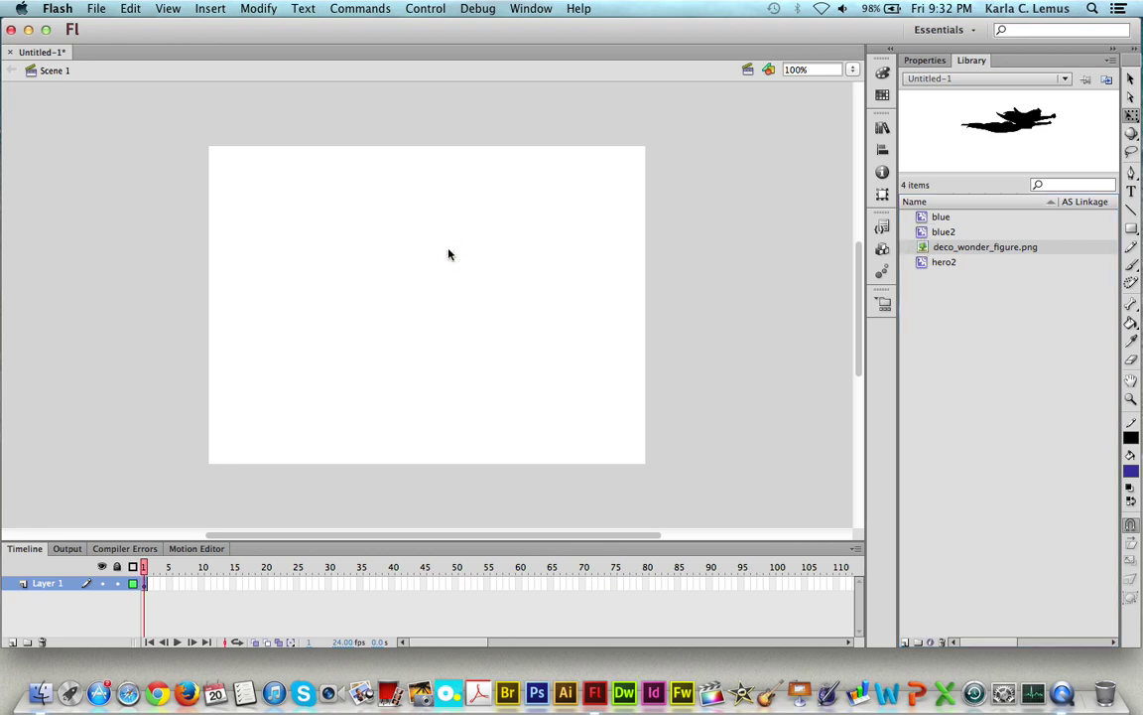
pyautogui.moveTo(499, 284); pyautogui.dragTo(501, 264)
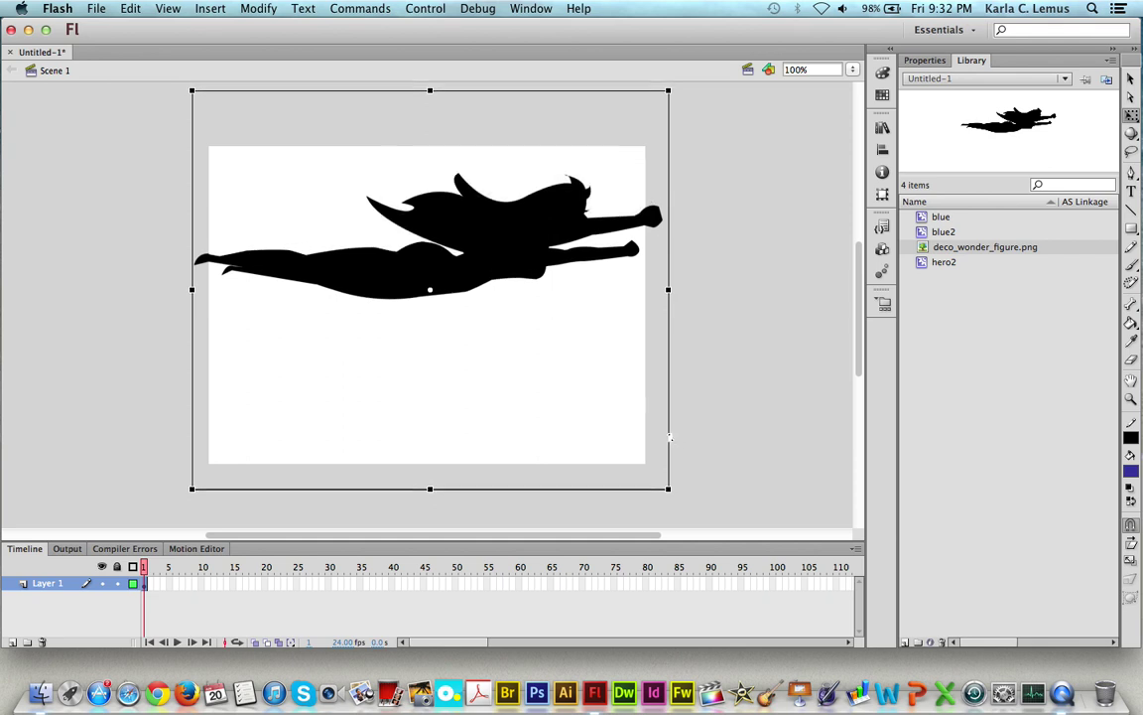
pyautogui.moveTo(667, 489); pyautogui.dragTo(568, 366)
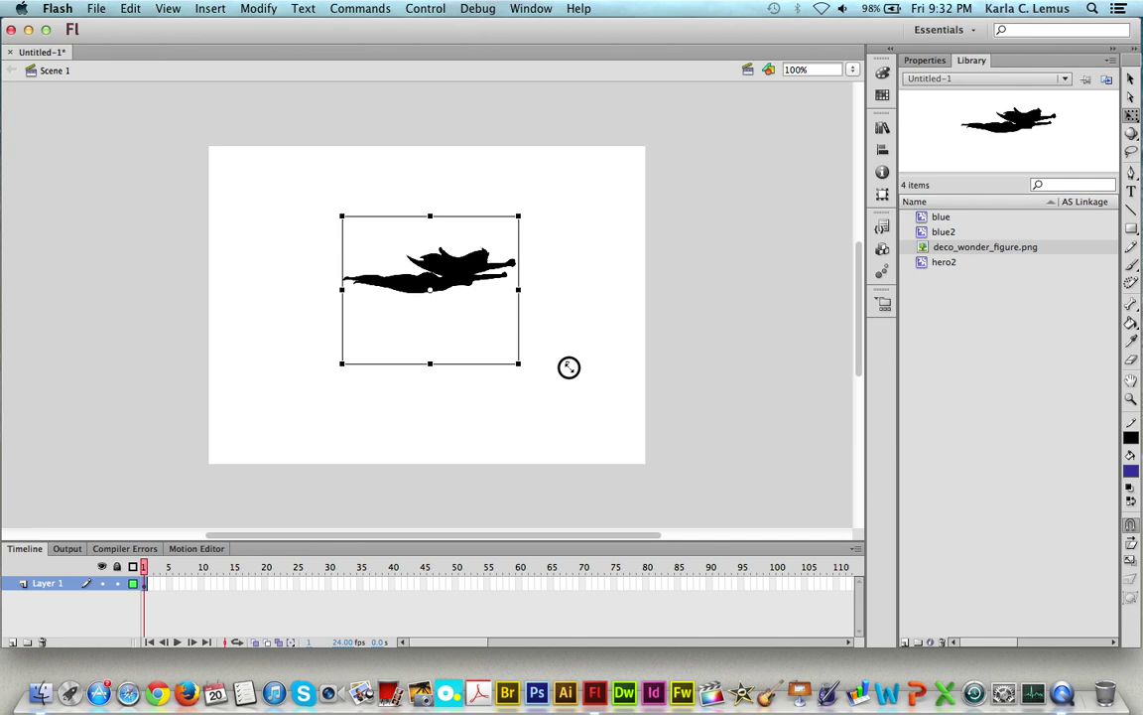
pyautogui.moveTo(567, 366); pyautogui.dragTo(569, 373)
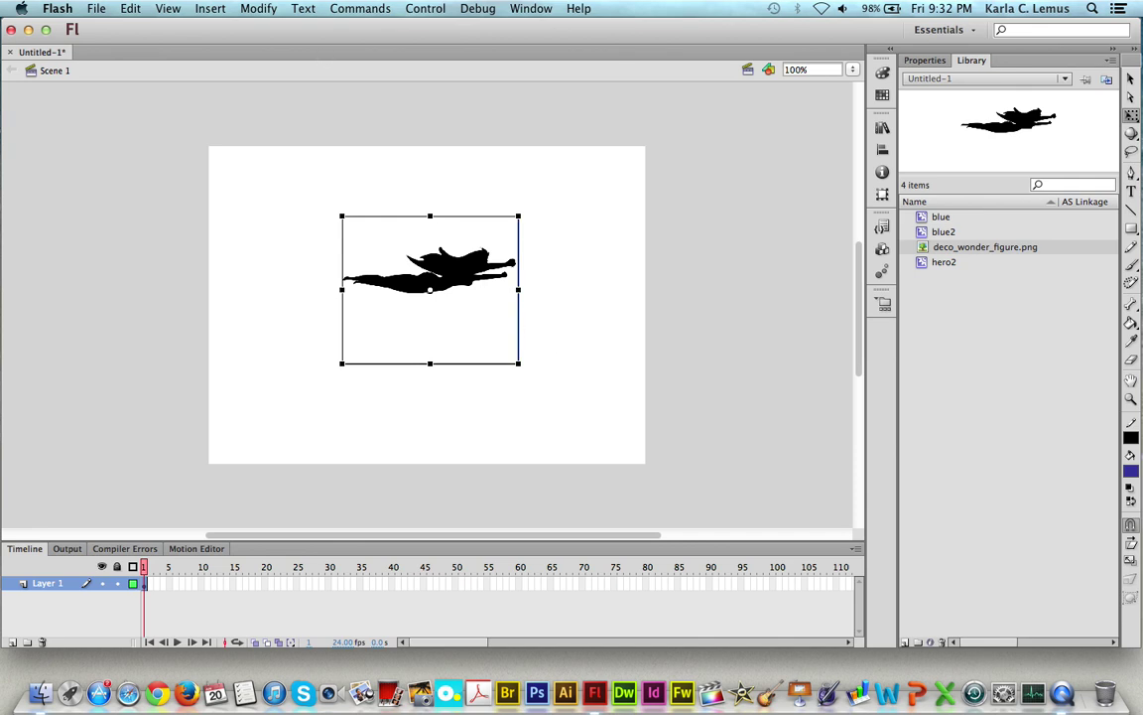
pyautogui.click(258, 8)
# Convert the figure into a Movie Clip symbol named hero4.
pyautogui.click(285, 52)
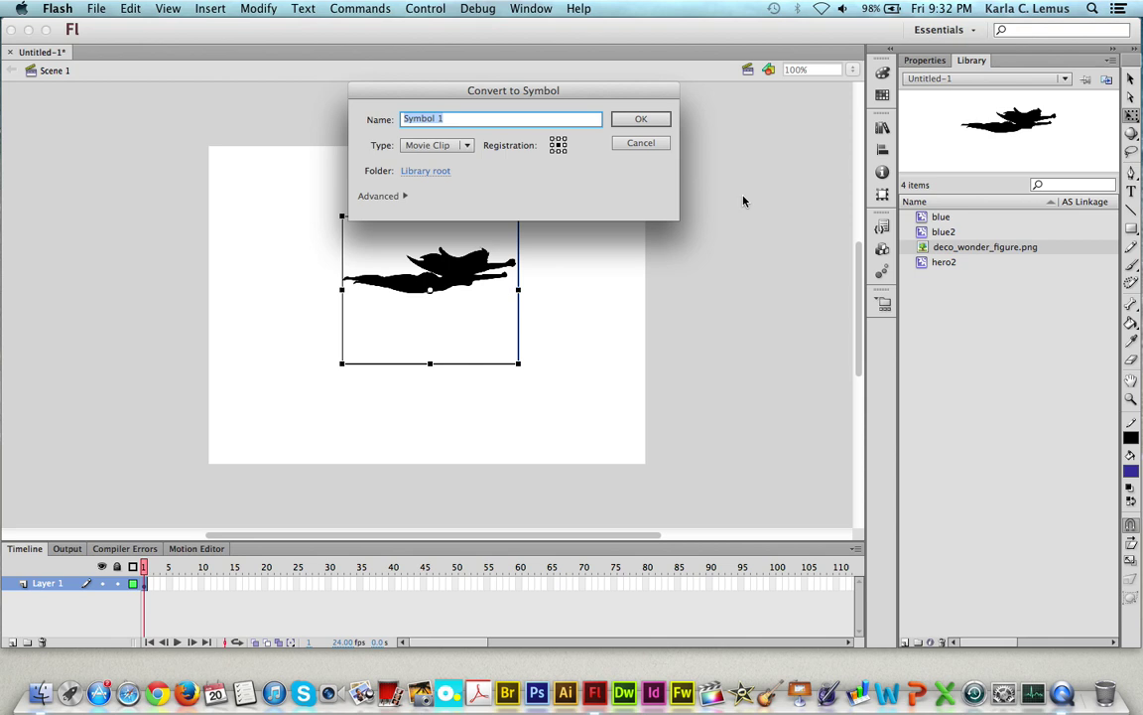
pyautogui.write('hero')
pyautogui.write('4')
pyautogui.click(641, 119)
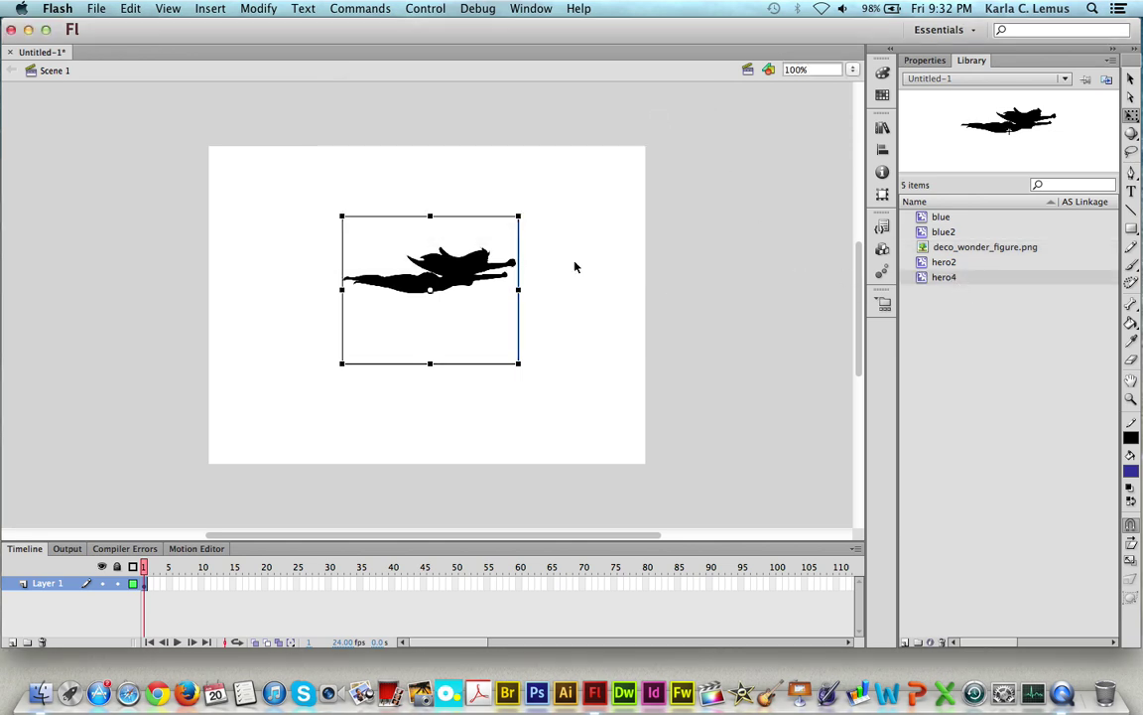
# Enter hero4 as the instance name in the Properties panel.
pyautogui.click(926, 61)
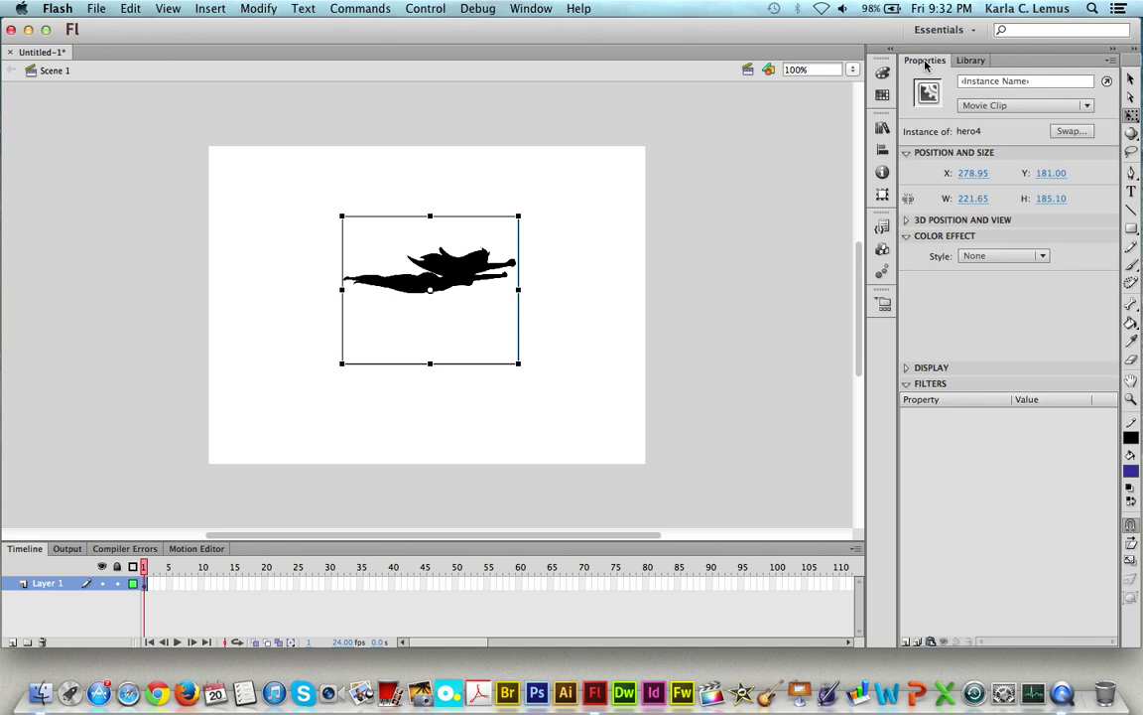
pyautogui.click(1041, 81)
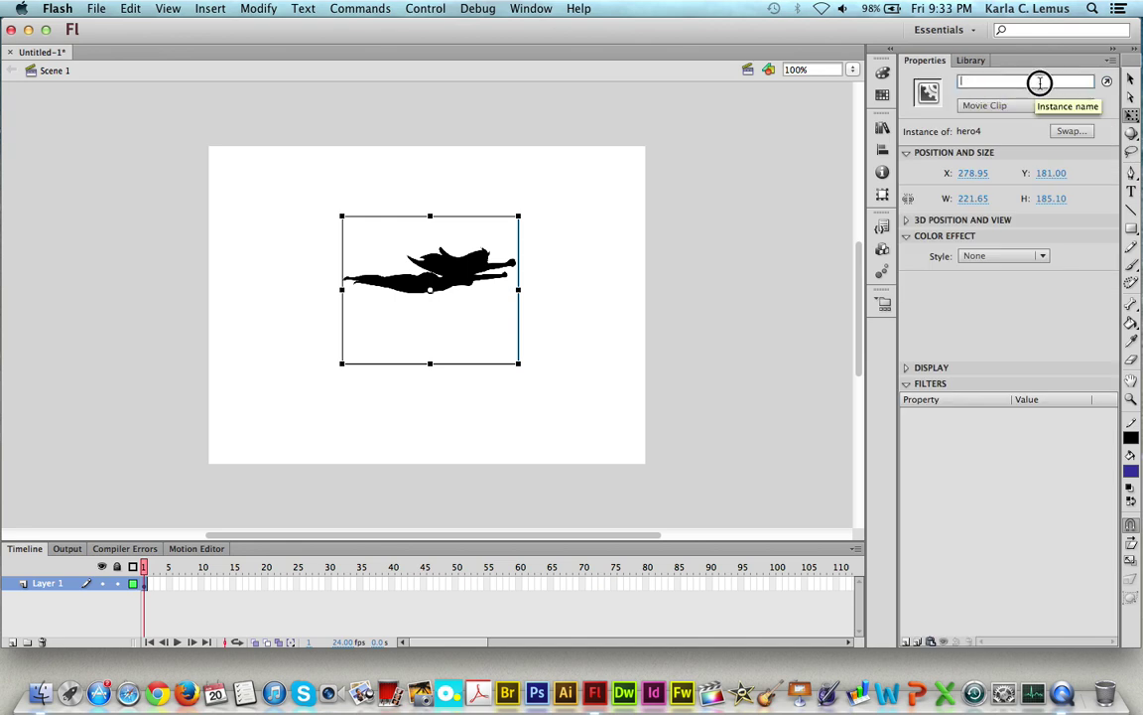
pyautogui.write('hero')
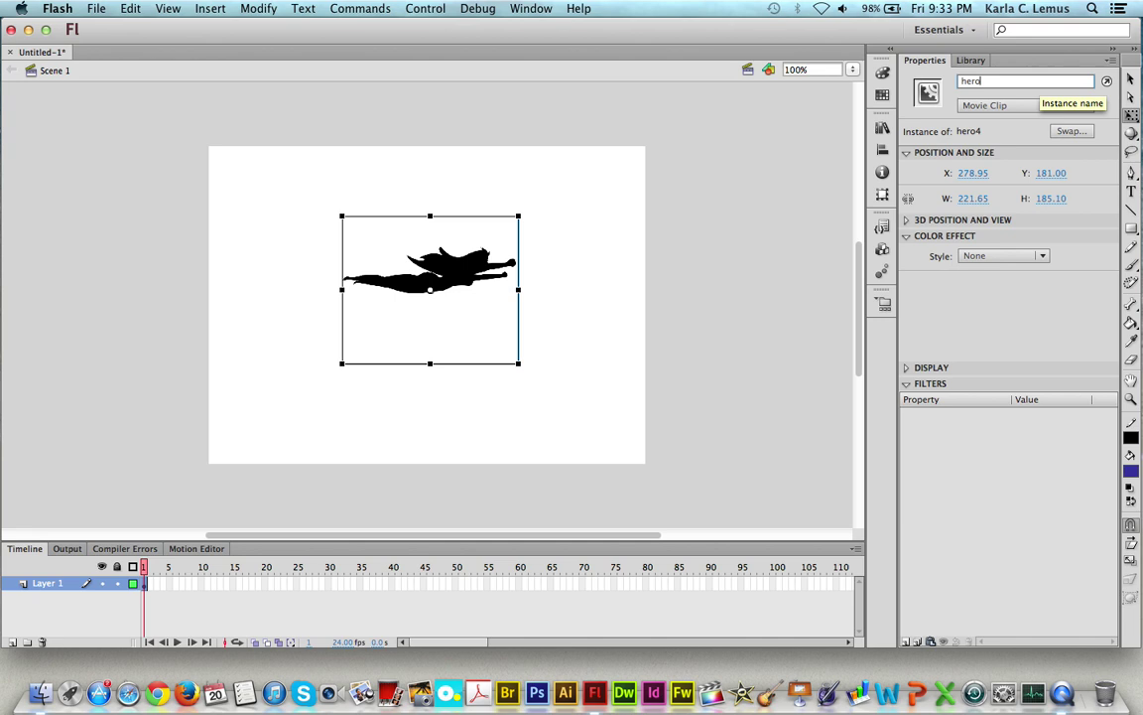
pyautogui.press('Return')
pyautogui.write('4')
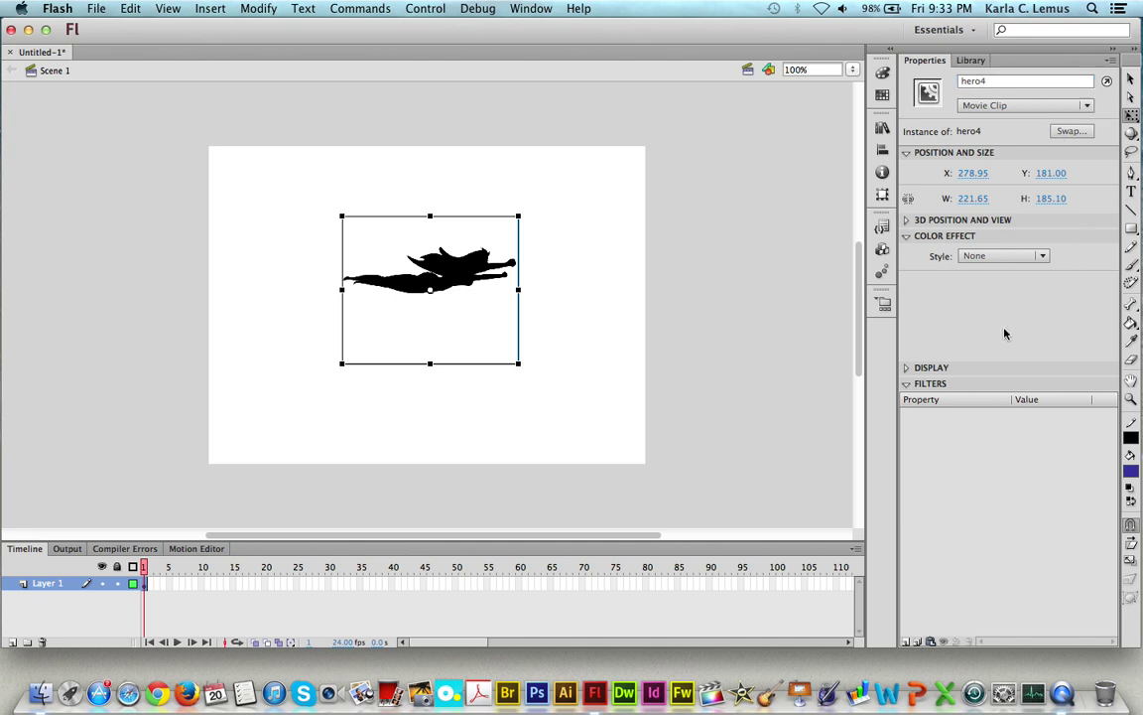
# Insert the Animation 'Move with Keyboard Arrows' code snippet, creating an Actions layer.
pyautogui.click(884, 229)
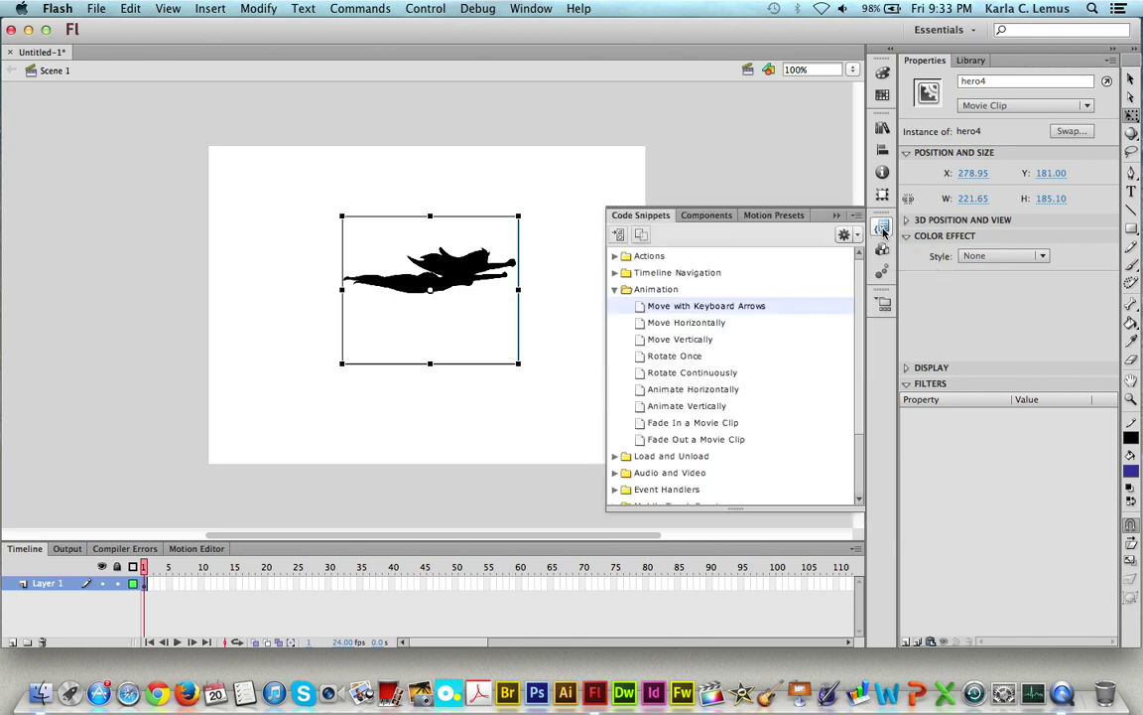
pyautogui.click(614, 290)
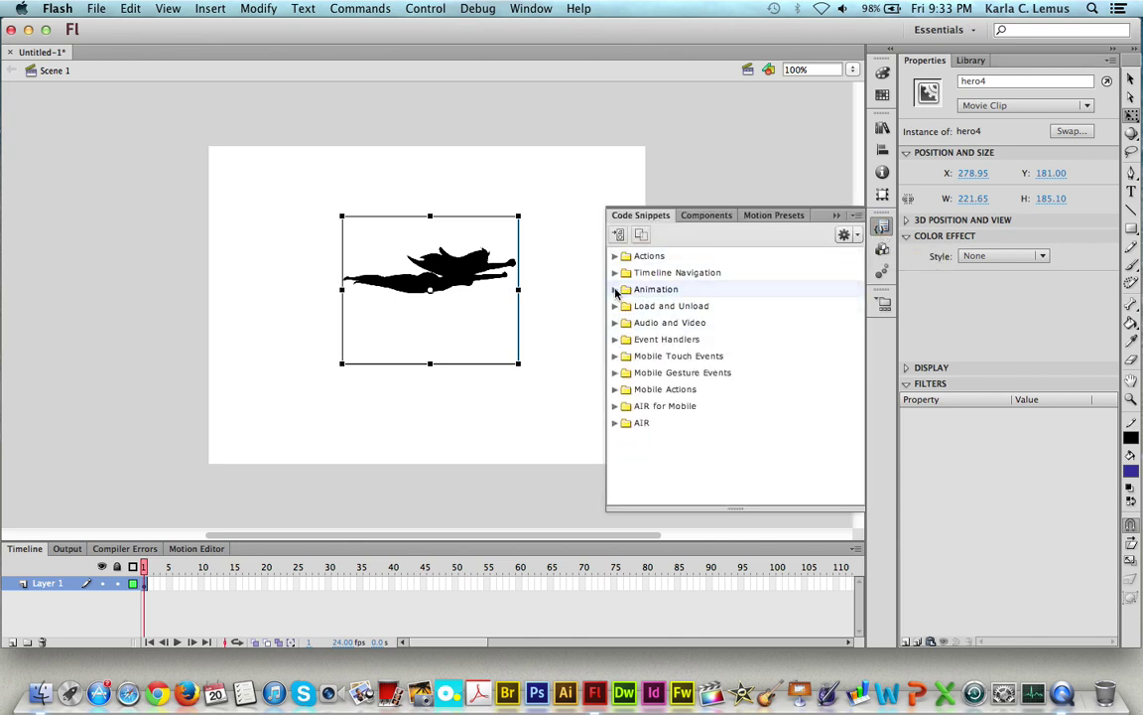
pyautogui.click(614, 290)
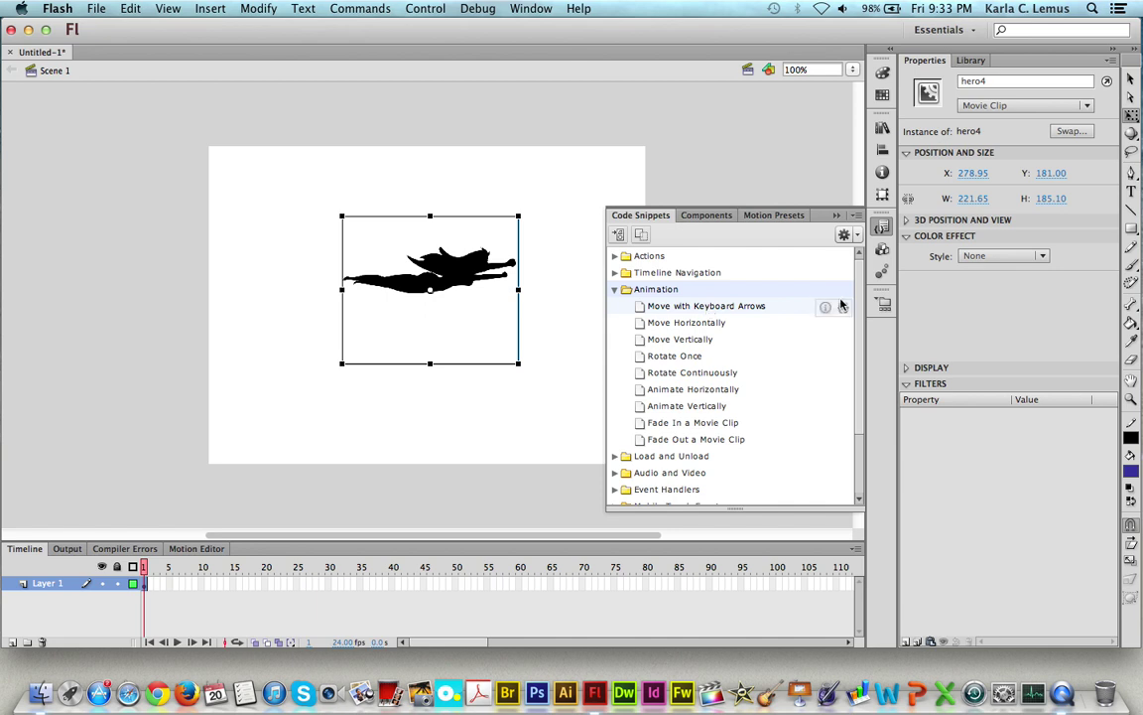
pyautogui.moveTo(734, 306)
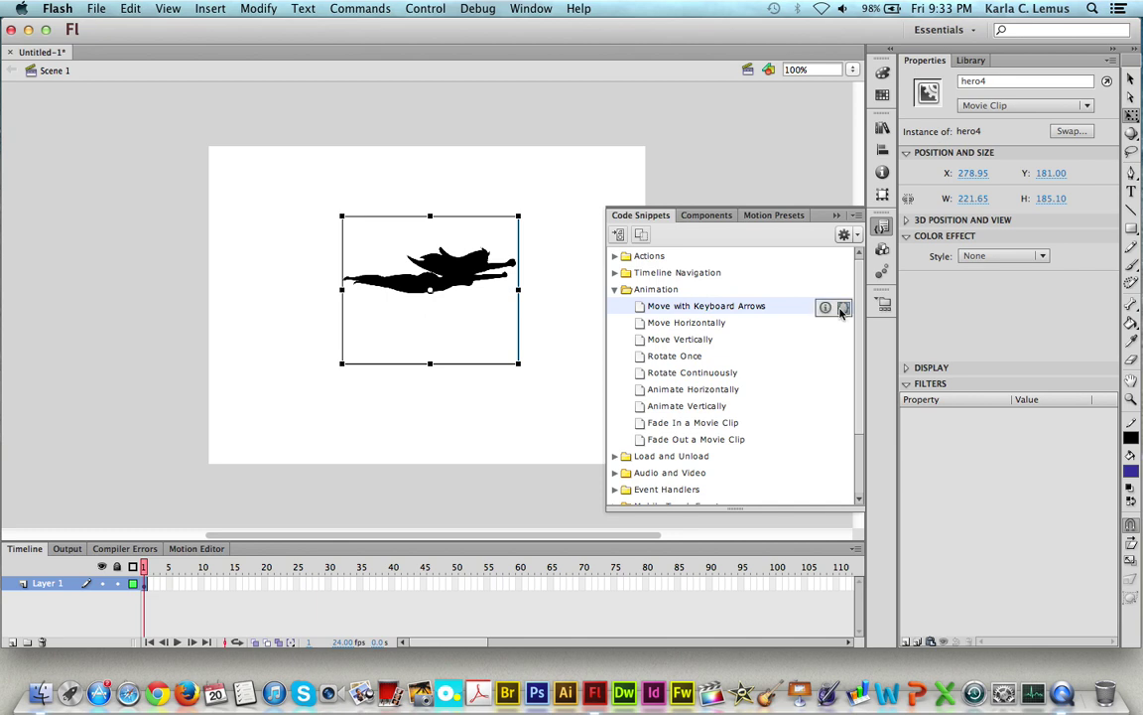
pyautogui.click(843, 308)
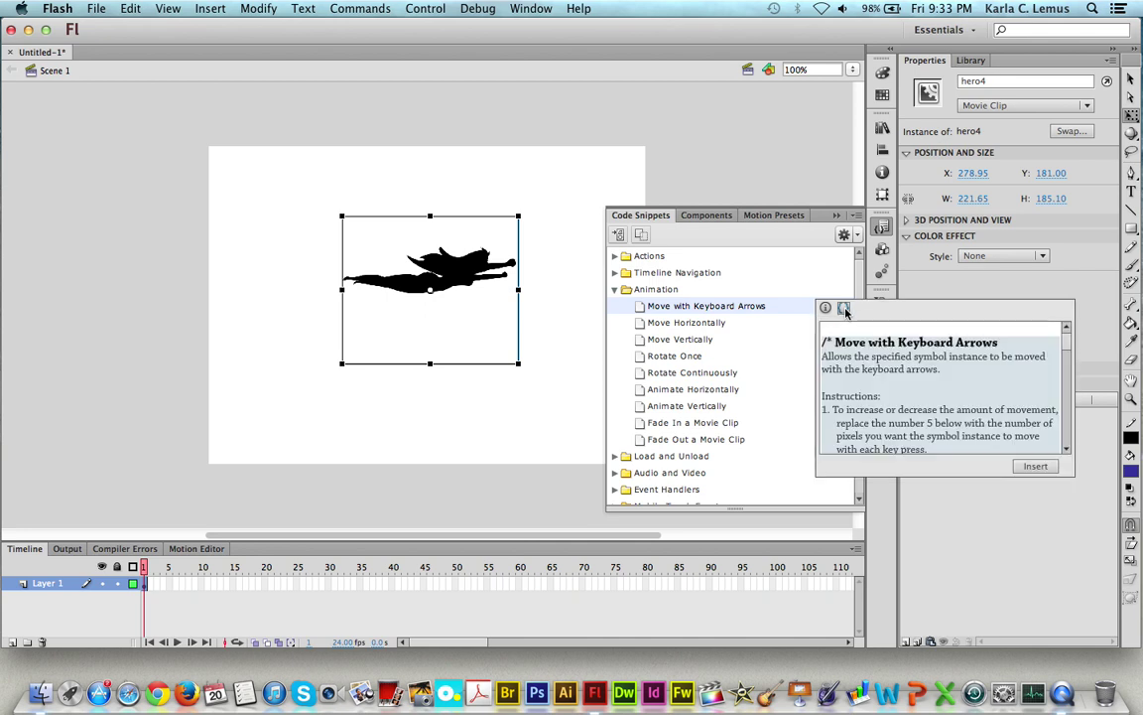
pyautogui.click(1035, 465)
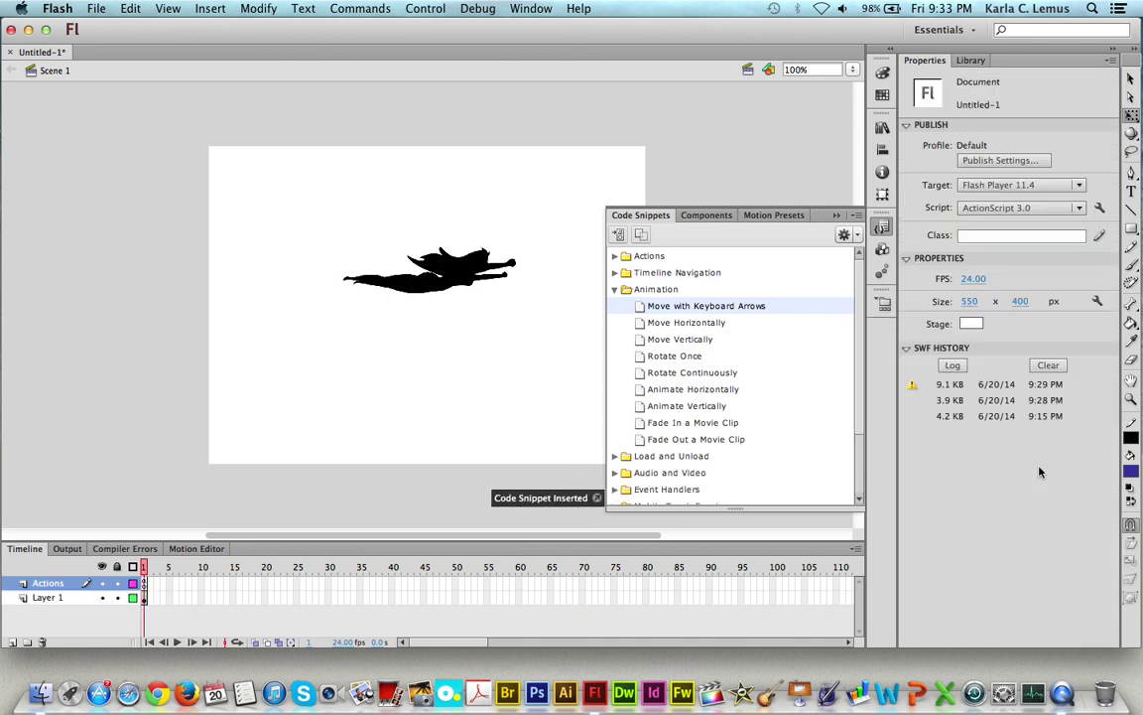
pyautogui.click(836, 215)
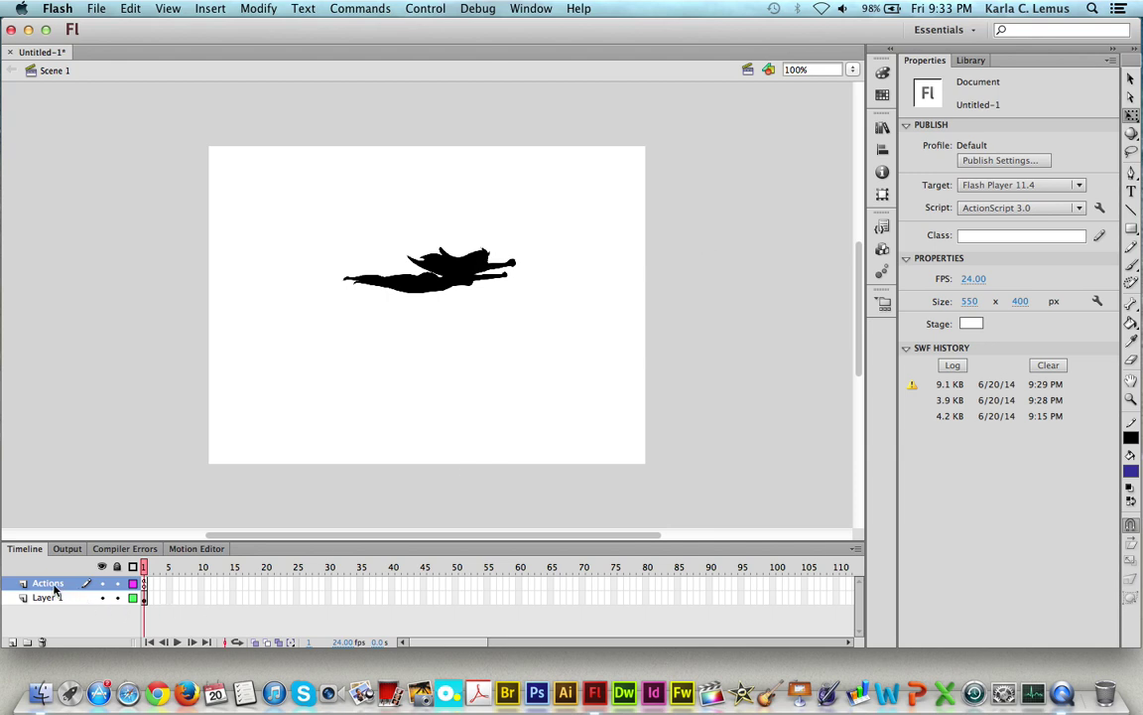
pyautogui.click(144, 583)
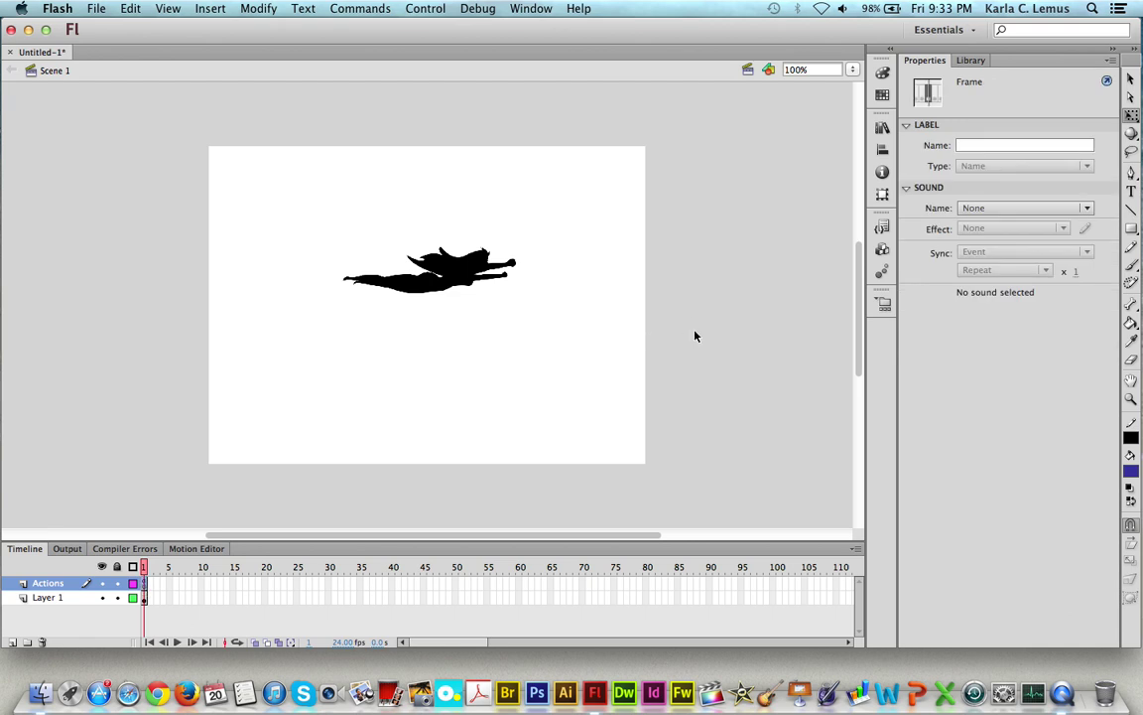
# Test the movie with Cmd+Enter, then close the SWF preview window.
pyautogui.click(728, 332)
pyautogui.press('super+Return')
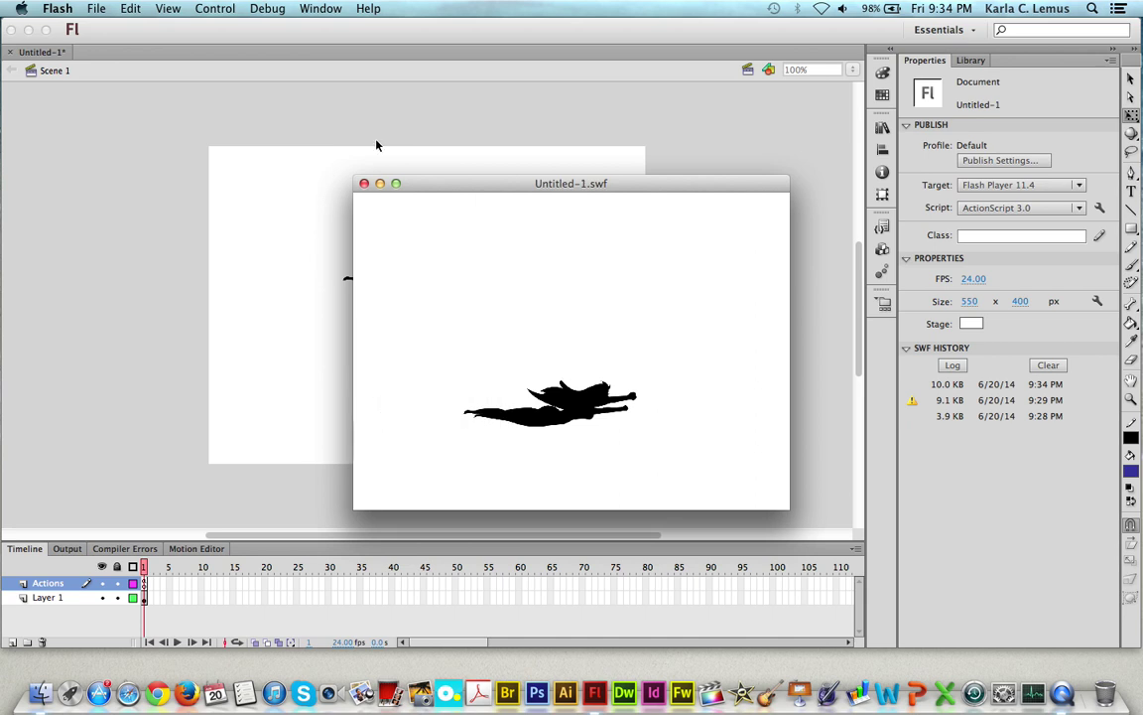
pyautogui.click(364, 184)
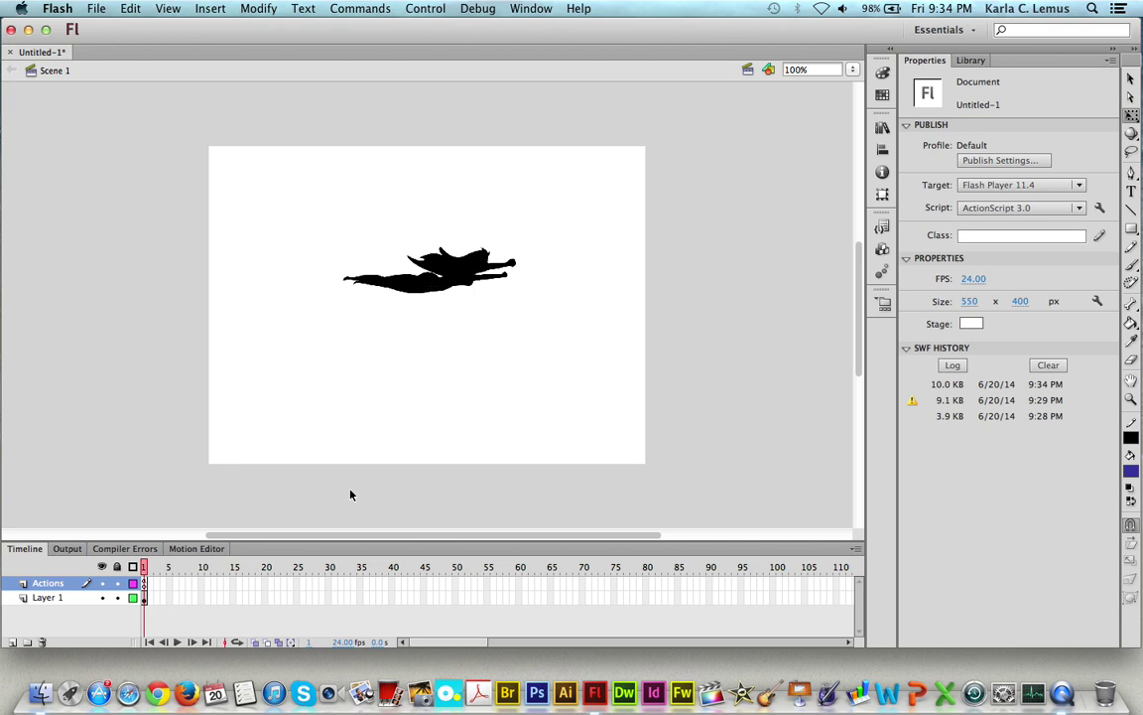
# Open the frame script and change the hero4 up and down steps from 5 to 15.
pyautogui.click(425, 8)
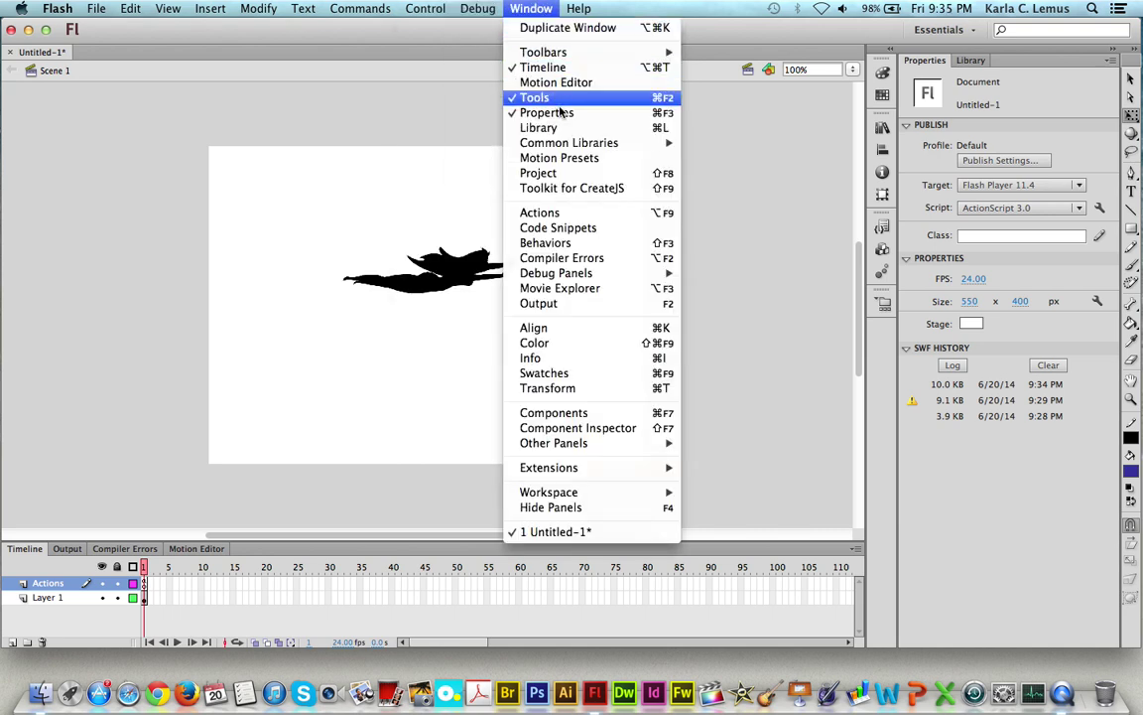
pyautogui.click(561, 214)
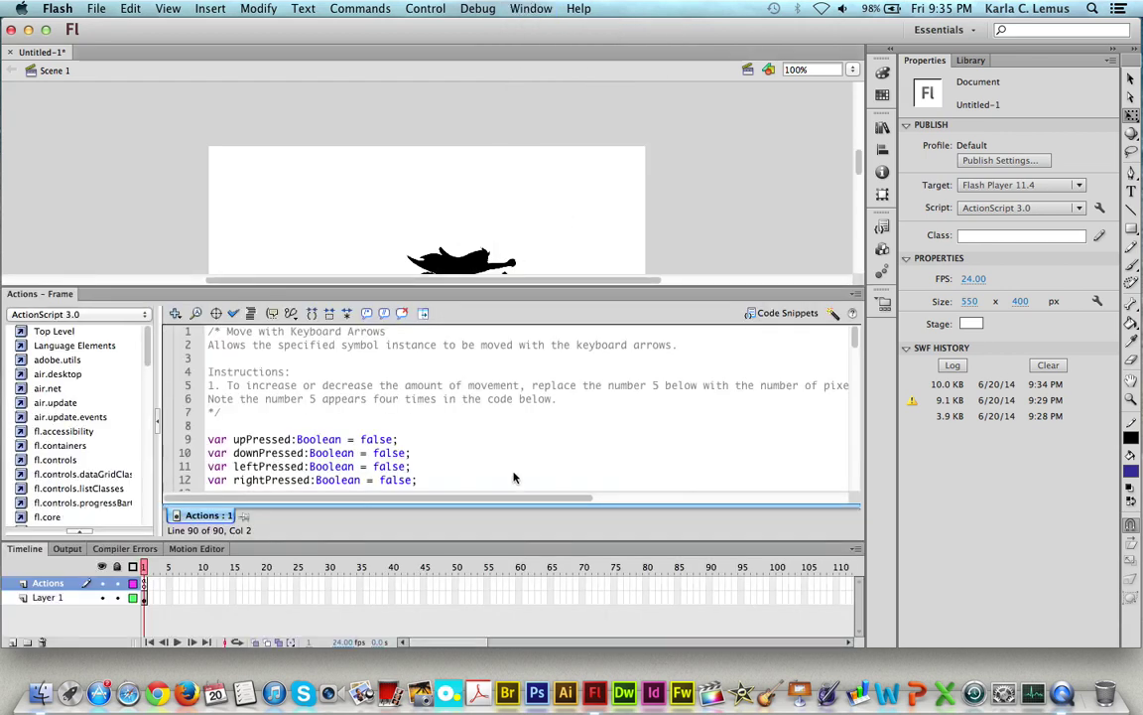
pyautogui.scroll(-3, 514, 476)
pyautogui.scroll(-2, 514, 475)
pyautogui.scroll(-2, 497, 466)
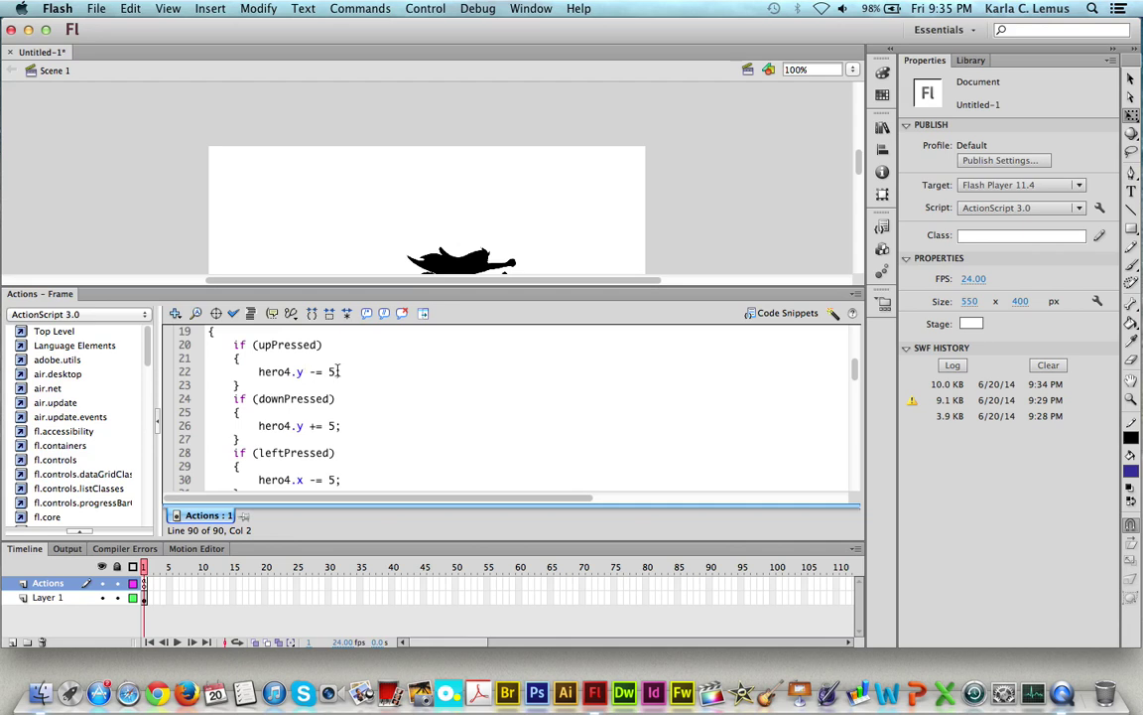
pyautogui.click(329, 371)
pyautogui.write('1')
pyautogui.click(331, 425)
pyautogui.write('1')
# Change the hero4 left and right steps from 5 to 15.
pyautogui.scroll(-1, 357, 429)
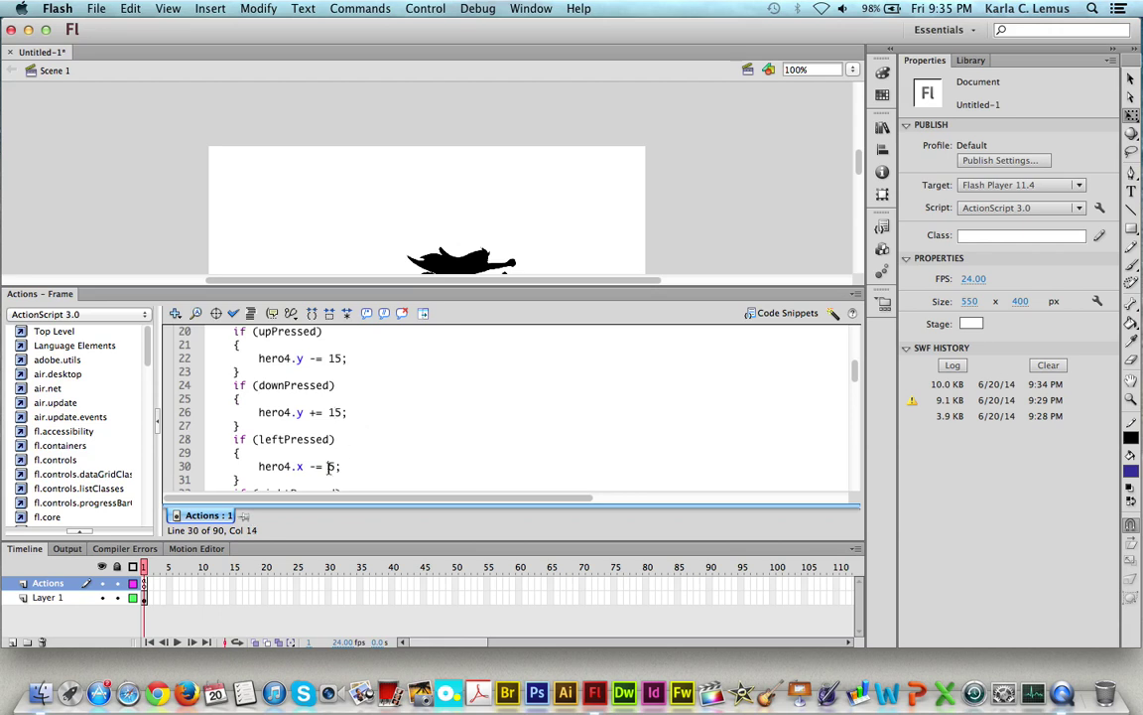
pyautogui.write('1')
pyautogui.scroll(-1, 328, 466)
pyautogui.scroll(-3, 329, 466)
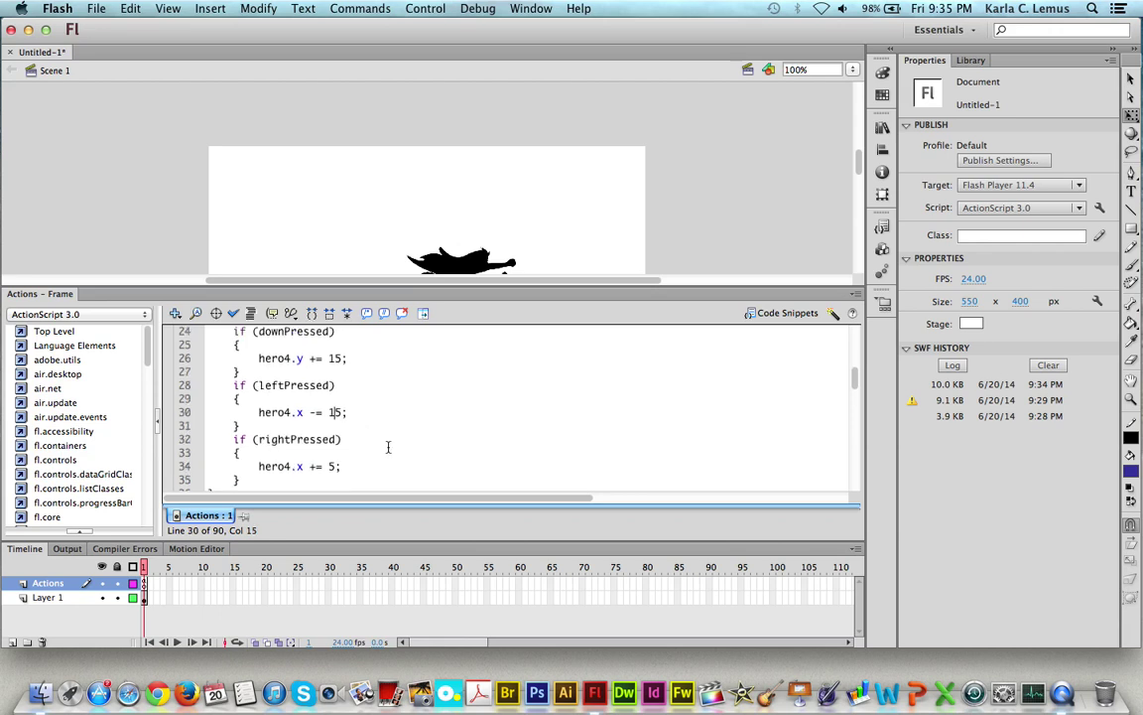
pyautogui.click(327, 467)
pyautogui.write('1')
pyautogui.scroll(-5, 401, 453)
pyautogui.scroll(-2, 401, 454)
pyautogui.scroll(-3, 462, 429)
pyautogui.scroll(-1, 508, 419)
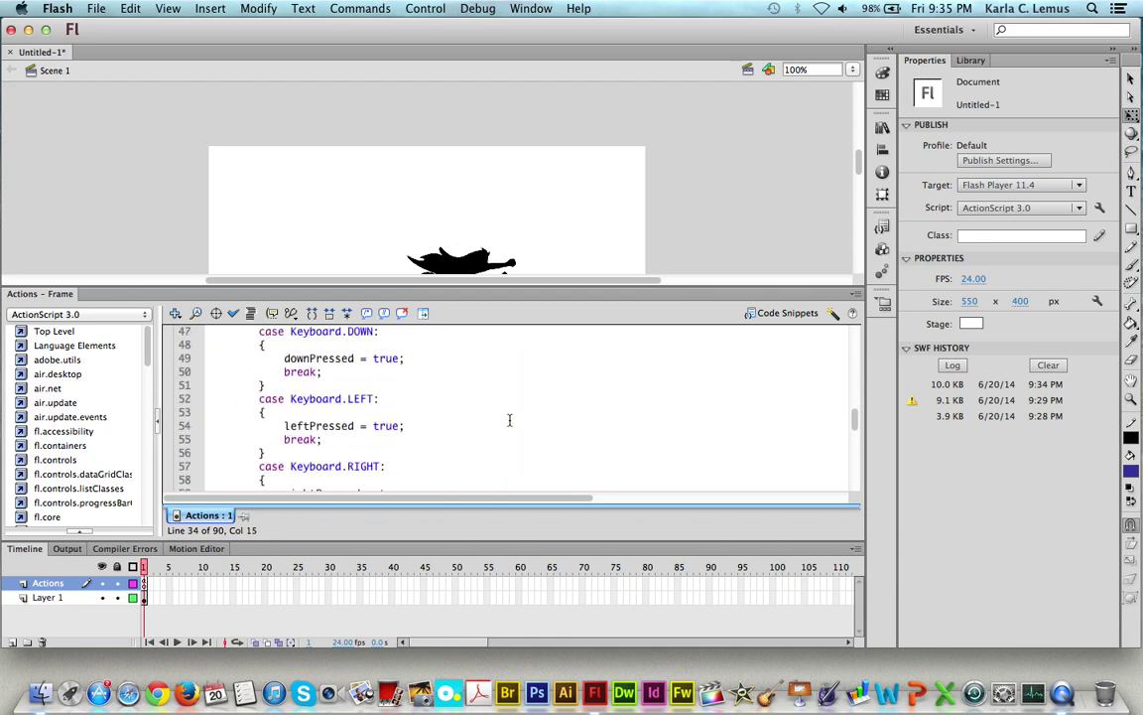
pyautogui.scroll(-8, 509, 420)
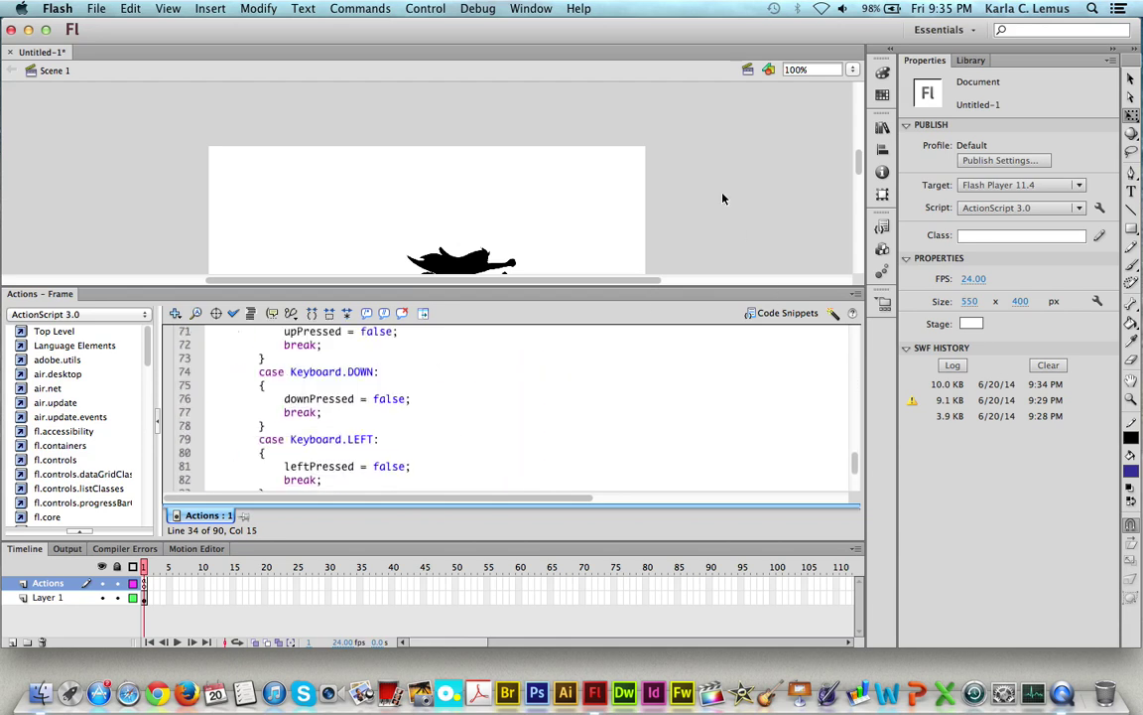
# Test the movie and steer hero4 right, left and right again.
pyautogui.press('super+Return')
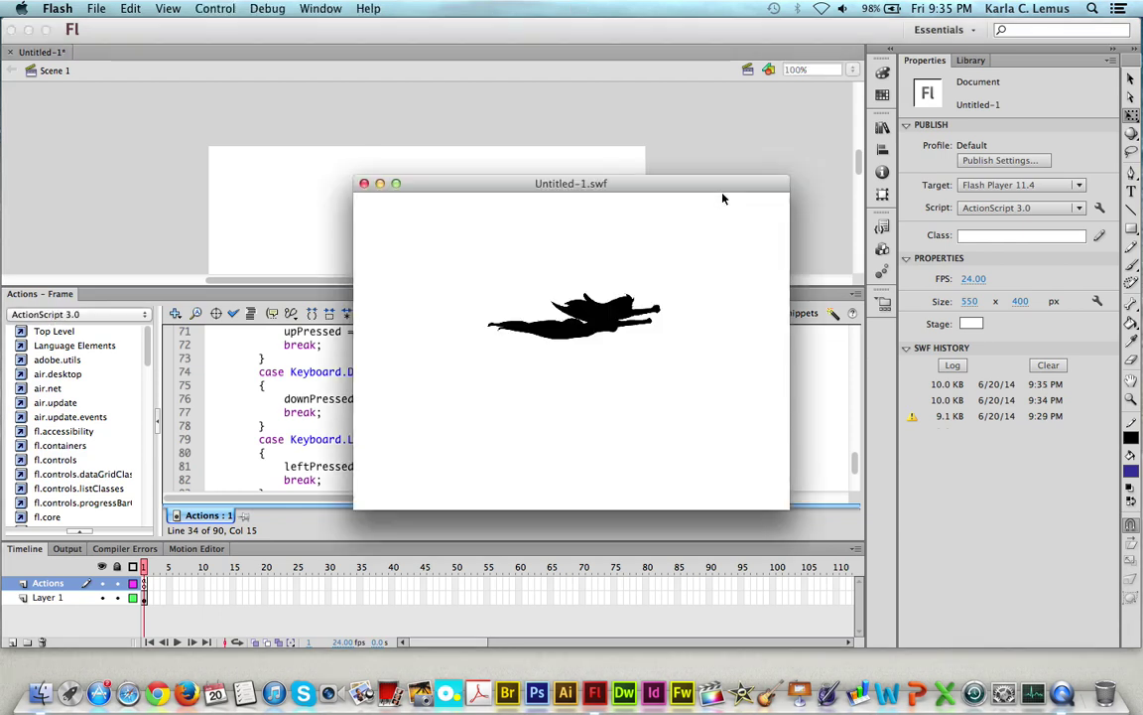
pyautogui.press('Right')
pyautogui.press('Left')
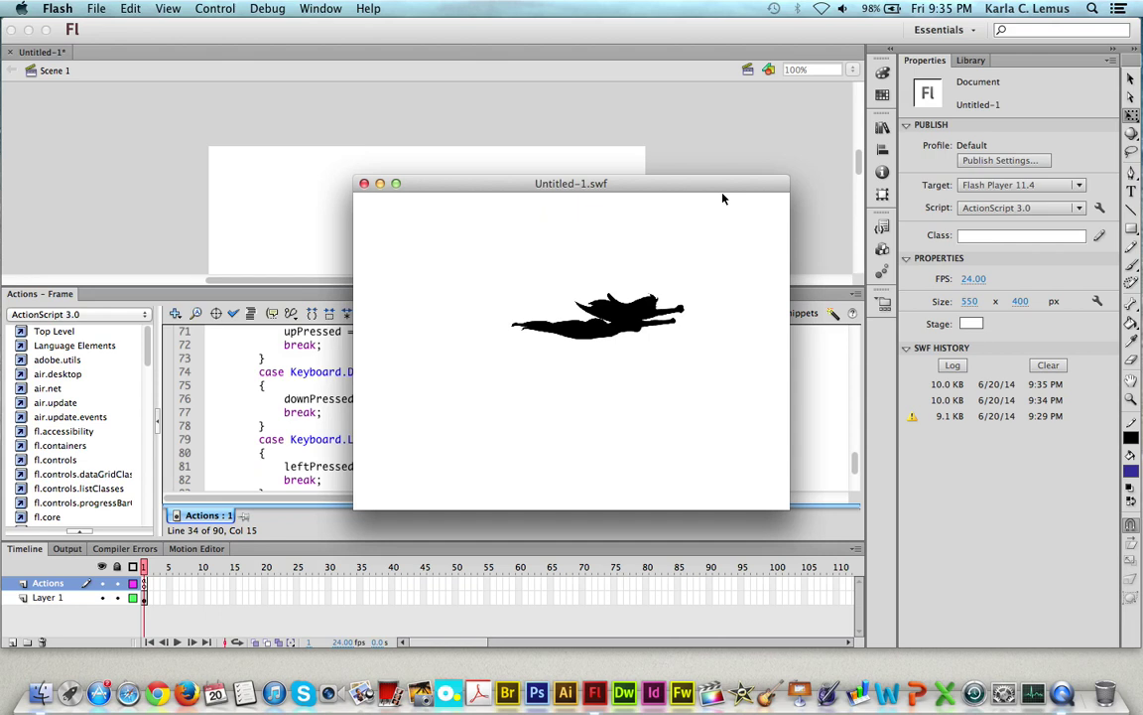
pyautogui.press('Right')
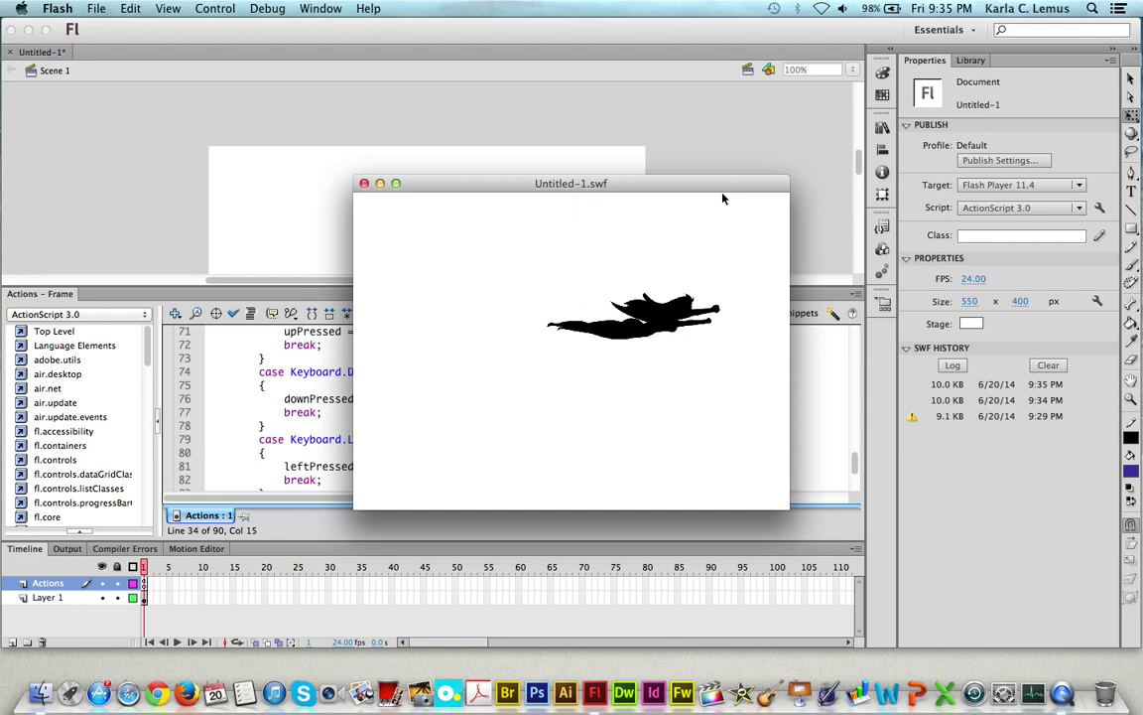
# Fly hero4 up, down, left, right and diagonally down-right with the arrow keys.
pyautogui.press('Up')
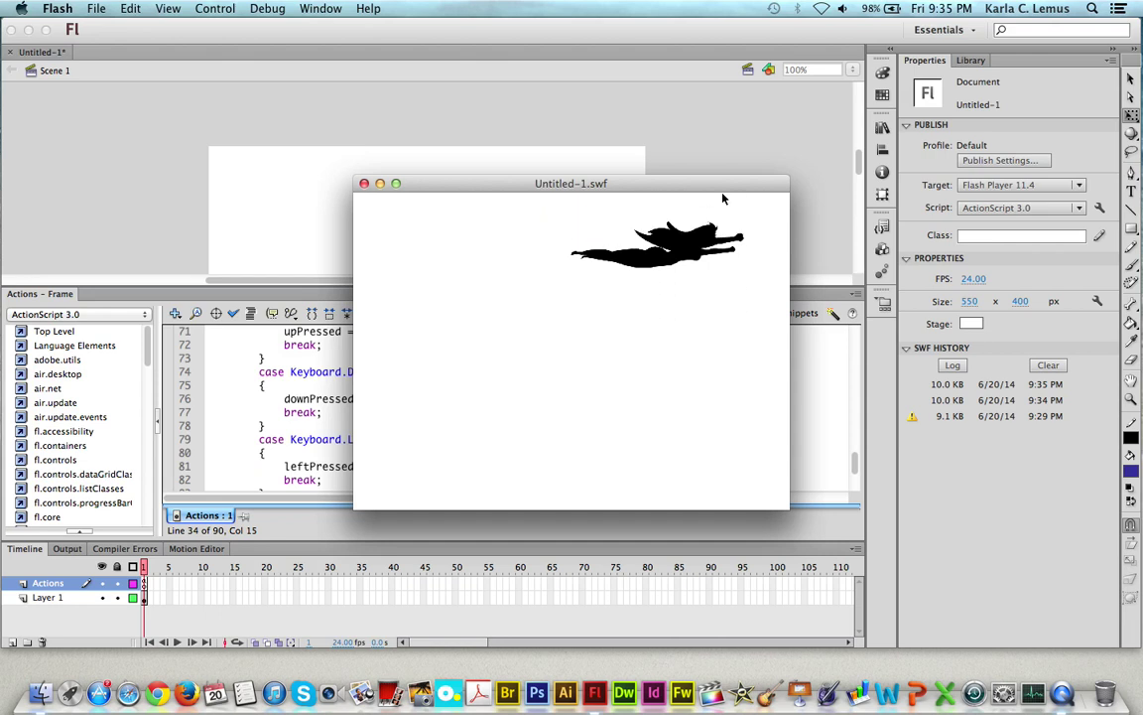
pyautogui.press('Down')
pyautogui.press('Up')
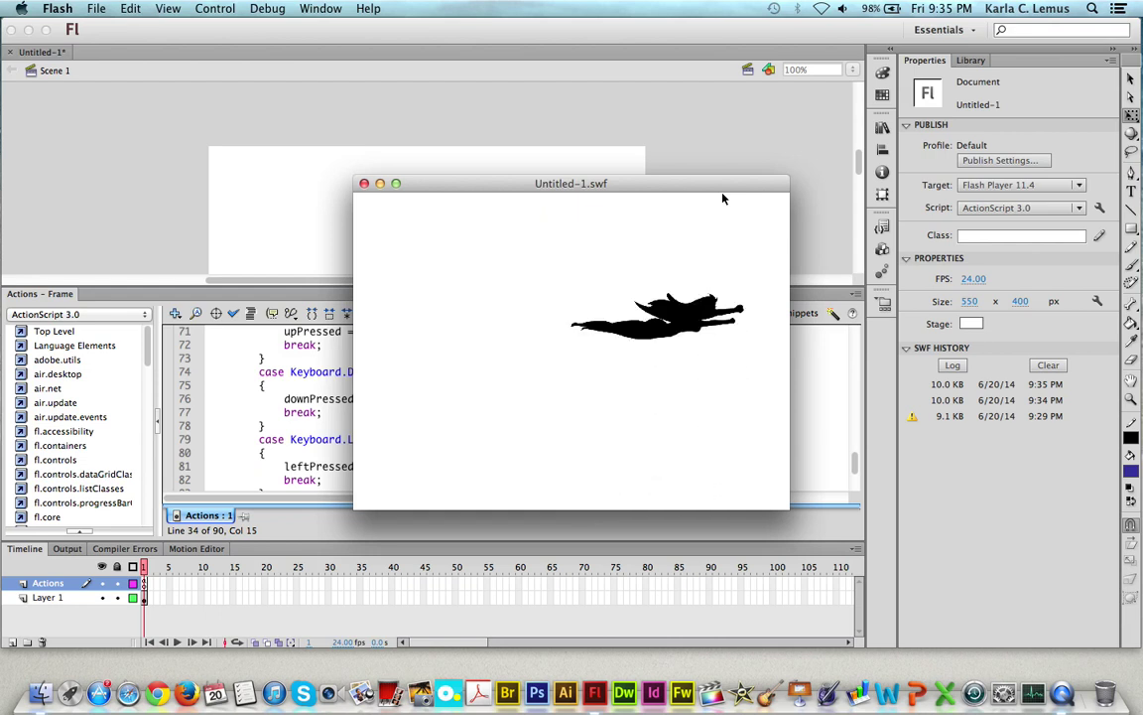
pyautogui.press('Down')
pyautogui.press('Down')
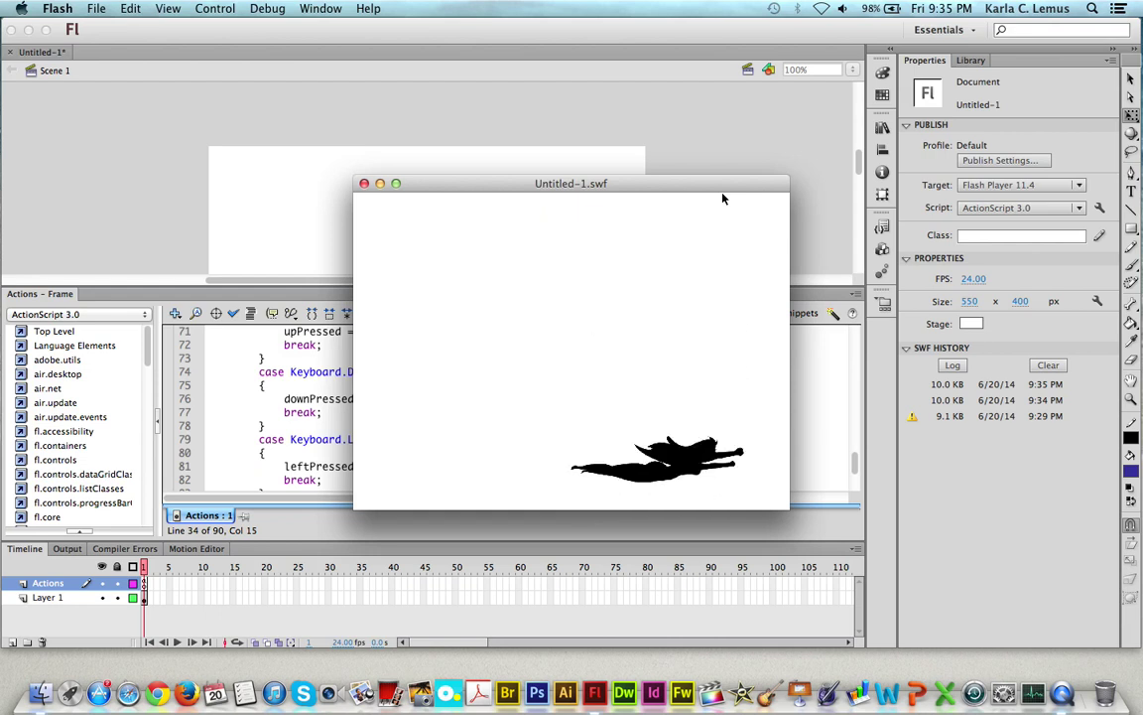
pyautogui.press('Left')
pyautogui.press('Right')
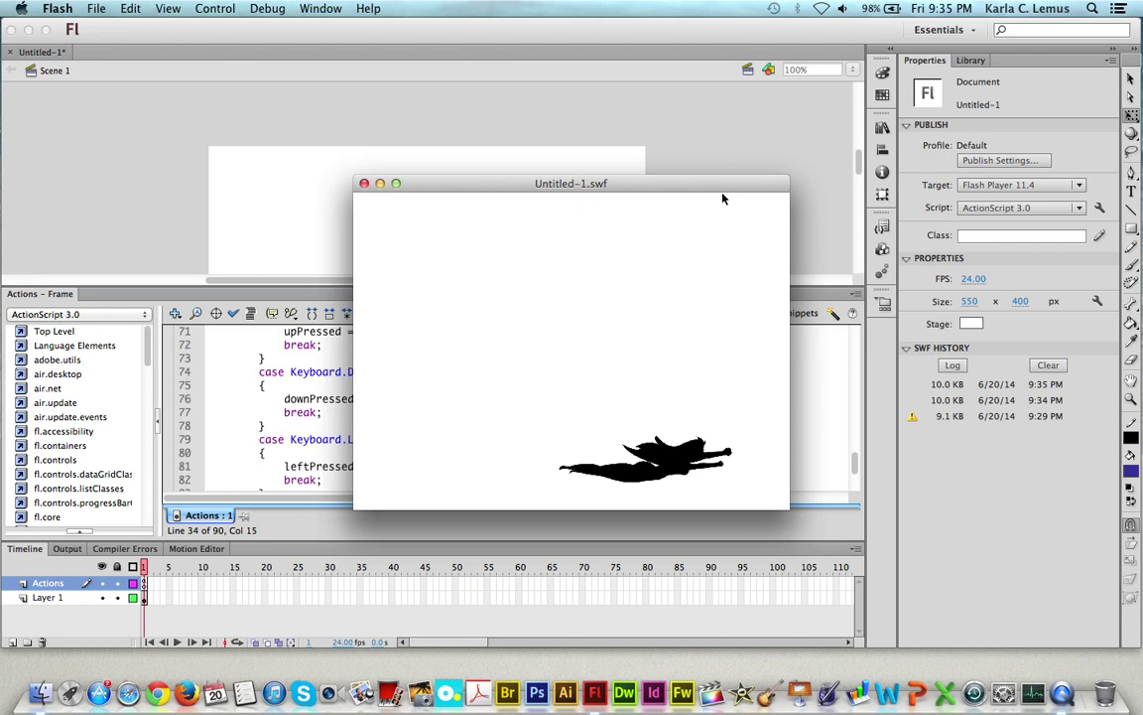
pyautogui.press('Left')
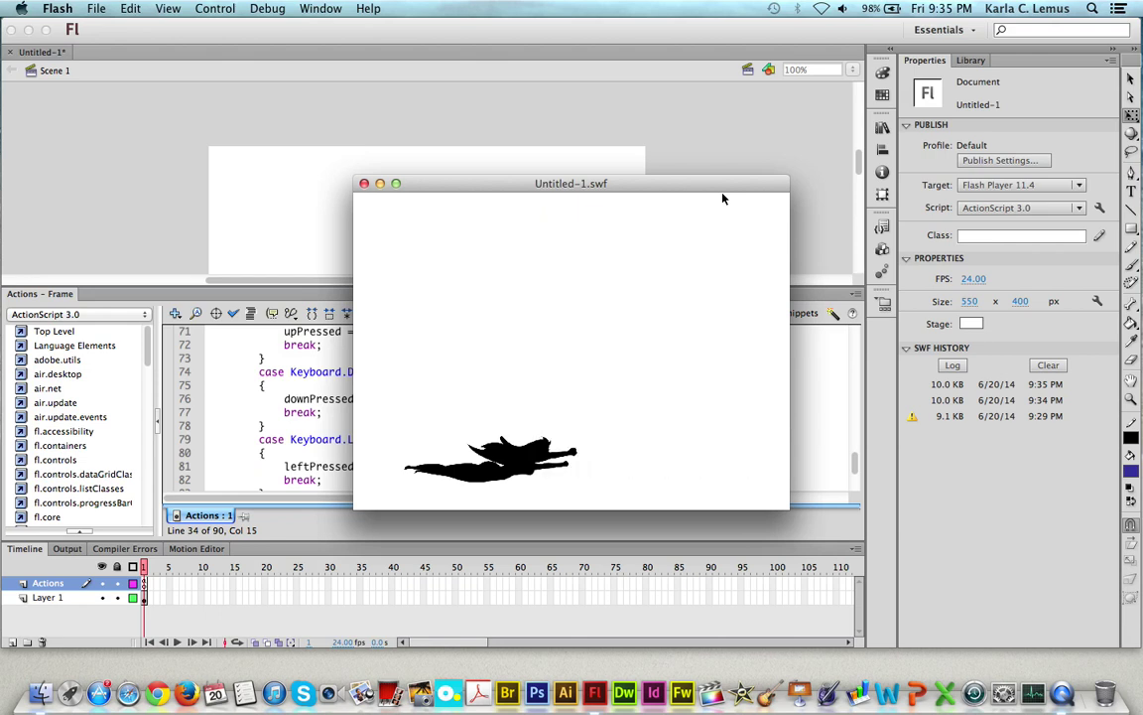
pyautogui.press('Up')
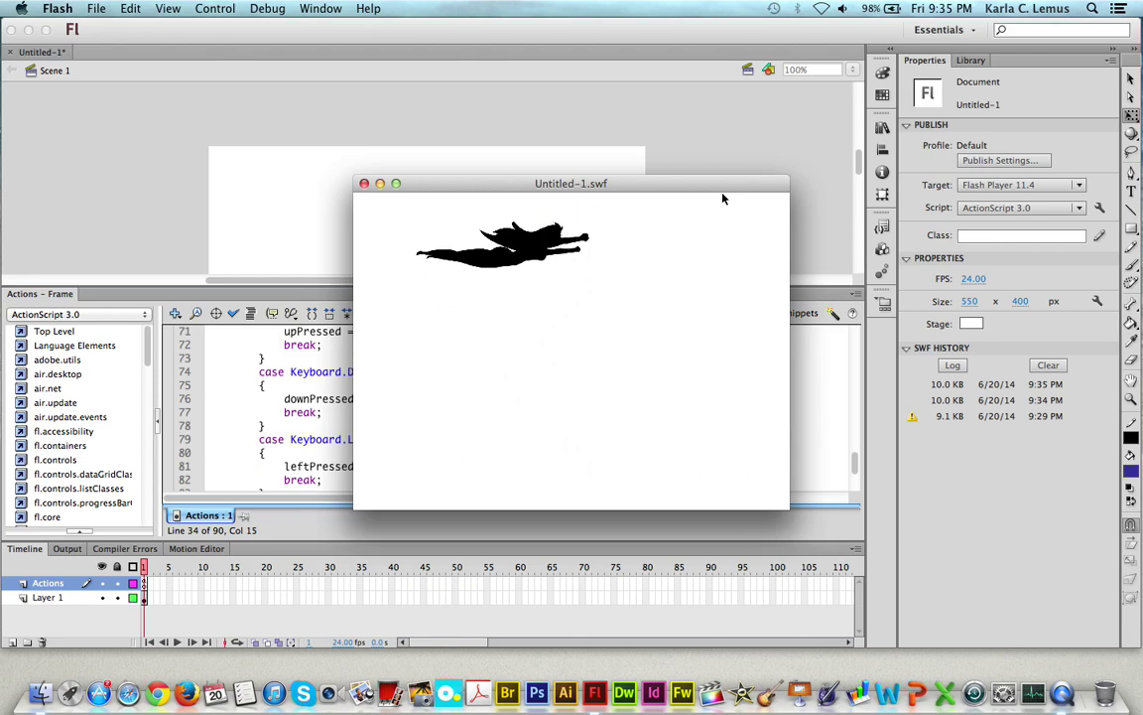
pyautogui.press('Down')
pyautogui.press('Right')
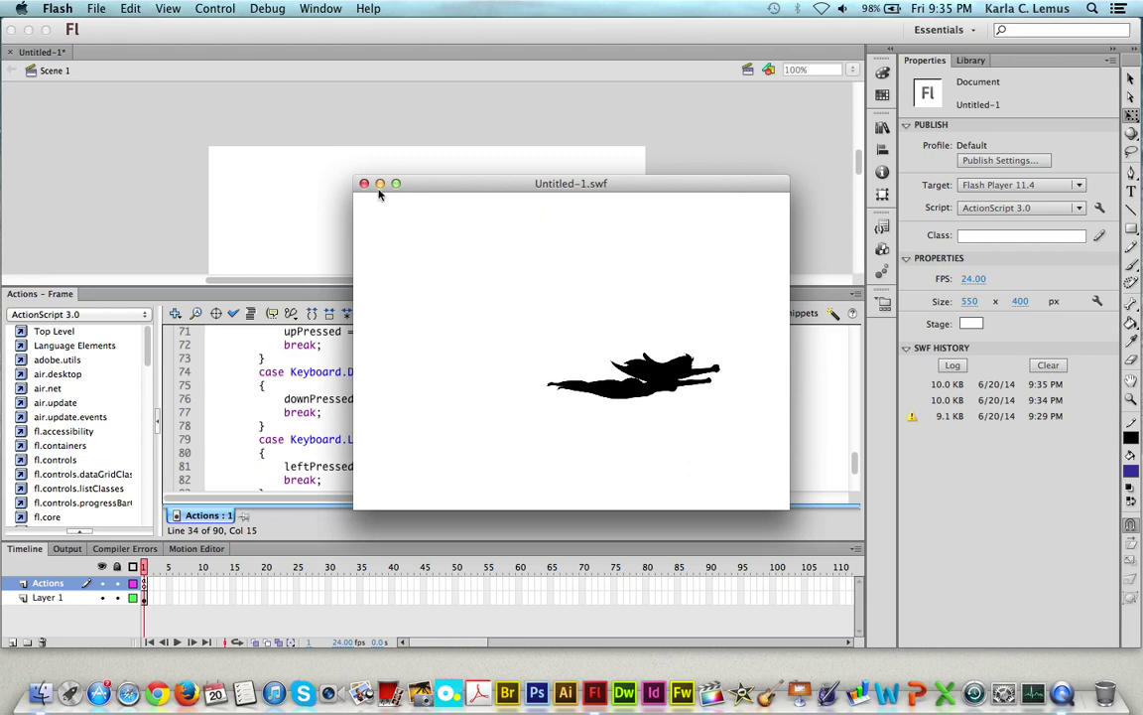
# Close the Untitled-1.swf test preview window.
pyautogui.click(364, 183)
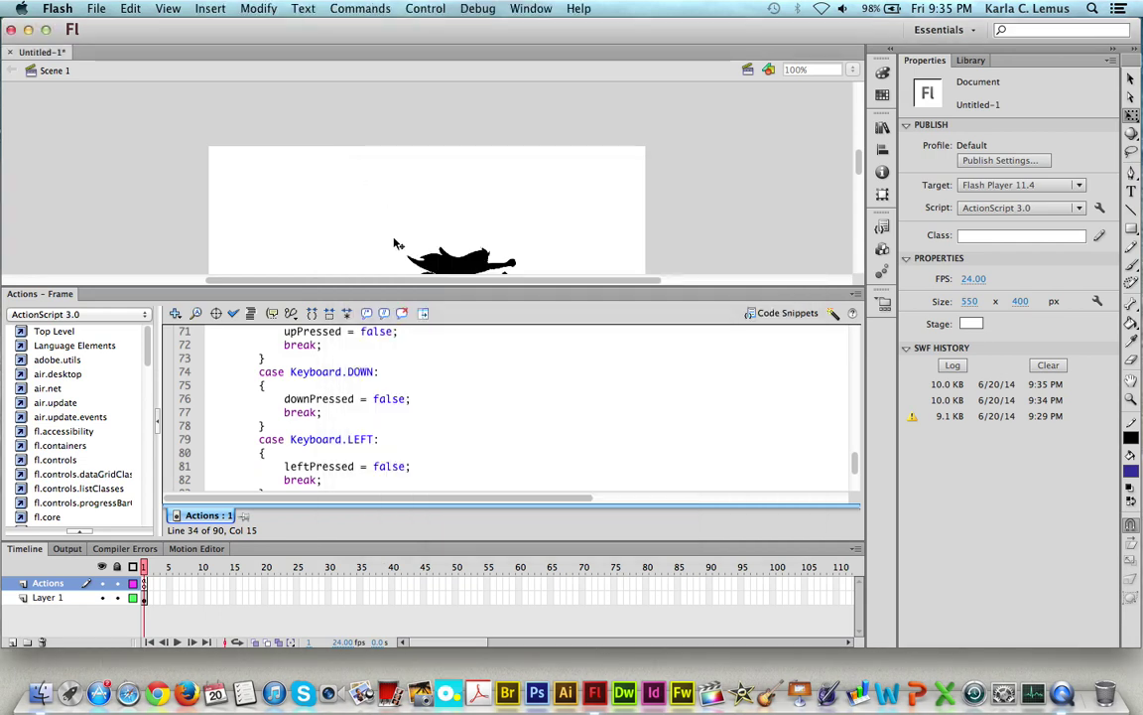